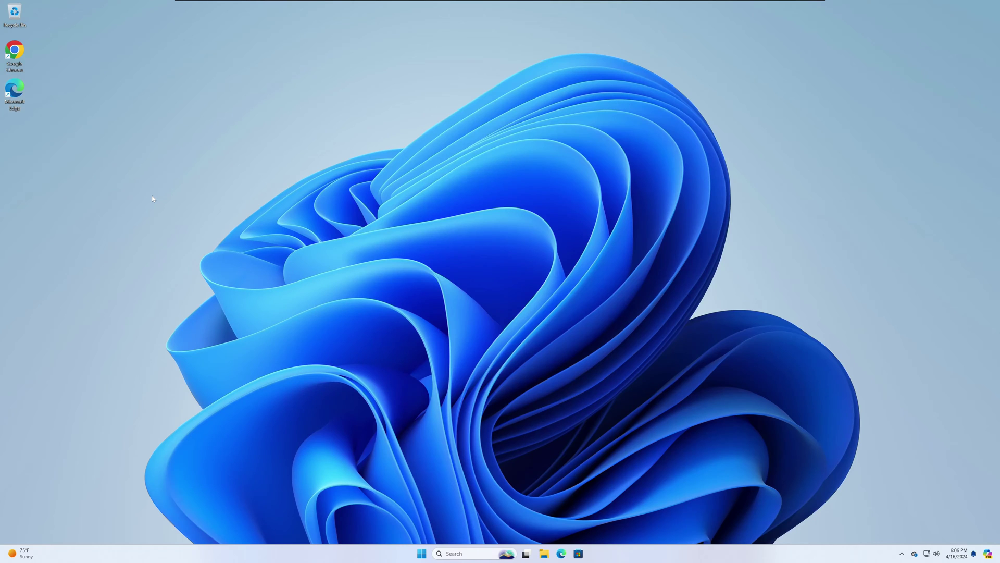
Launch Microsoft Edge and load amazon.com.
{"action": "double_click", "coordinate": [17, 101]}
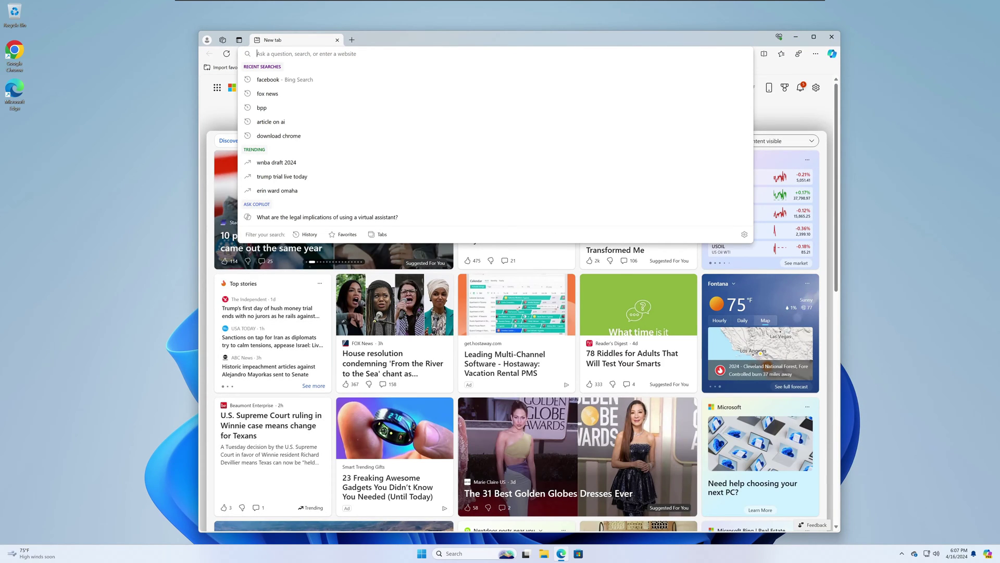
{"action": "type", "text": "amazon.com"}
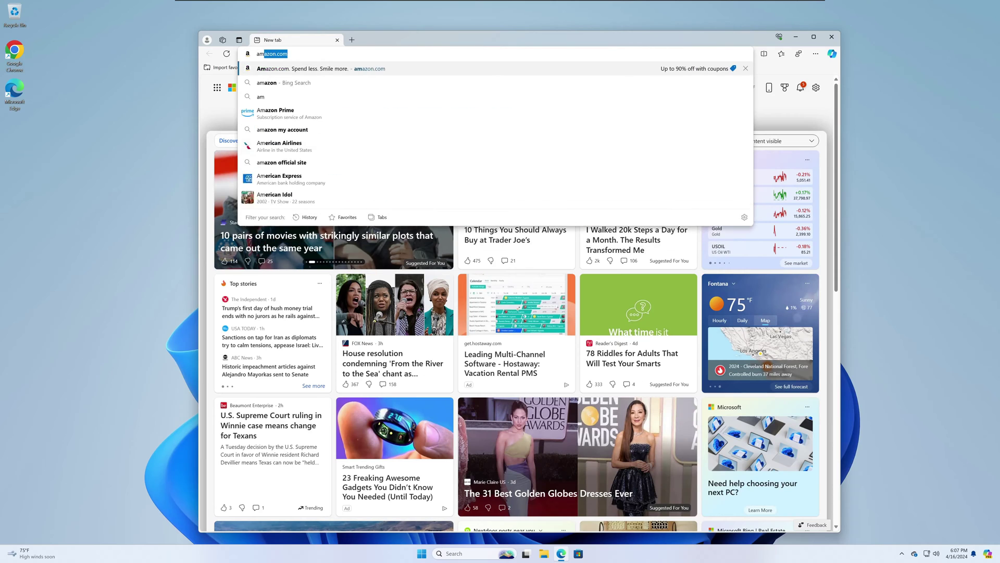
{"action": "key", "text": "Return"}
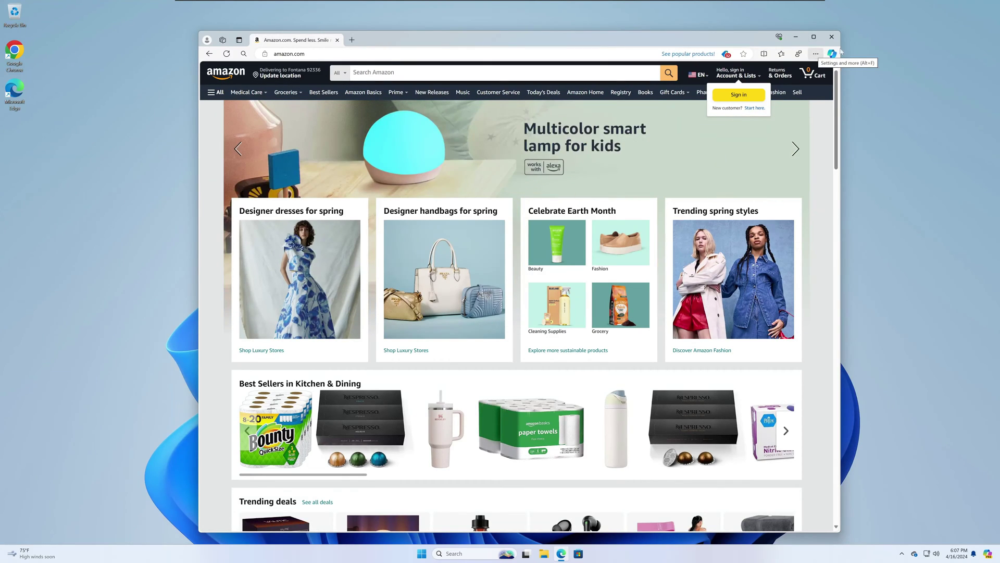
Install amazon.com as a standalone app named 'Amazon'.
{"action": "left_click", "coordinate": [816, 53]}
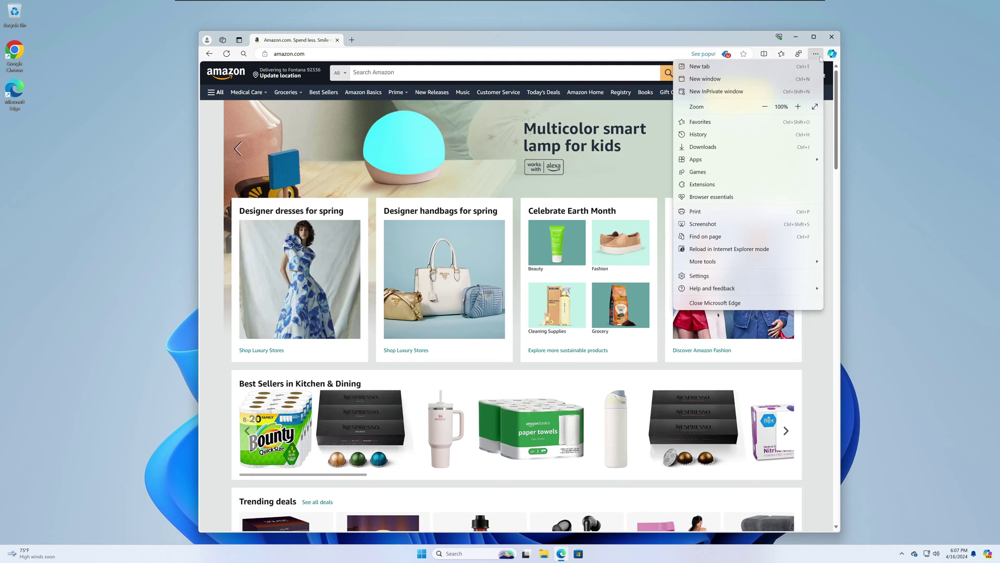
{"action": "mouse_move", "coordinate": [693, 161]}
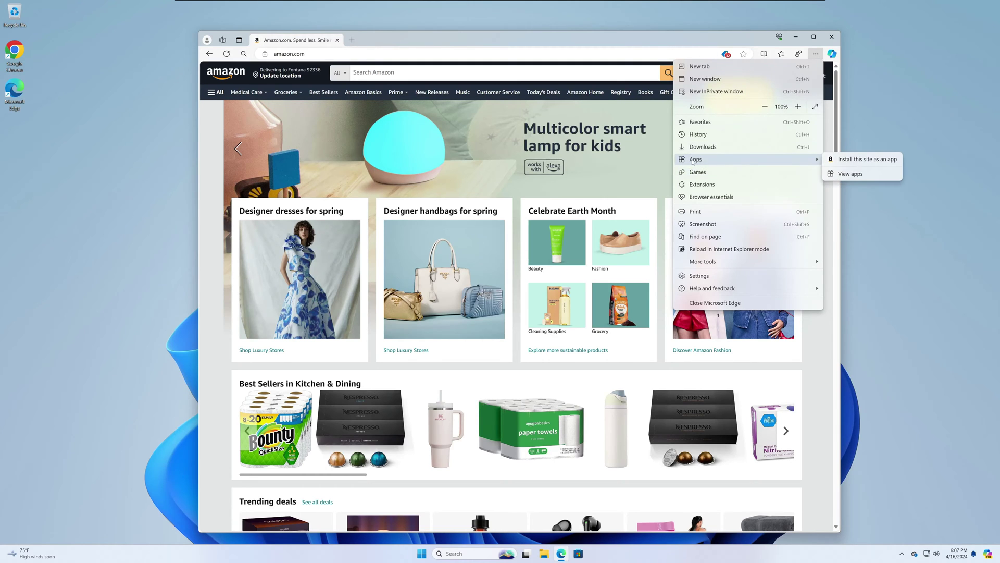
{"action": "left_click", "coordinate": [867, 160]}
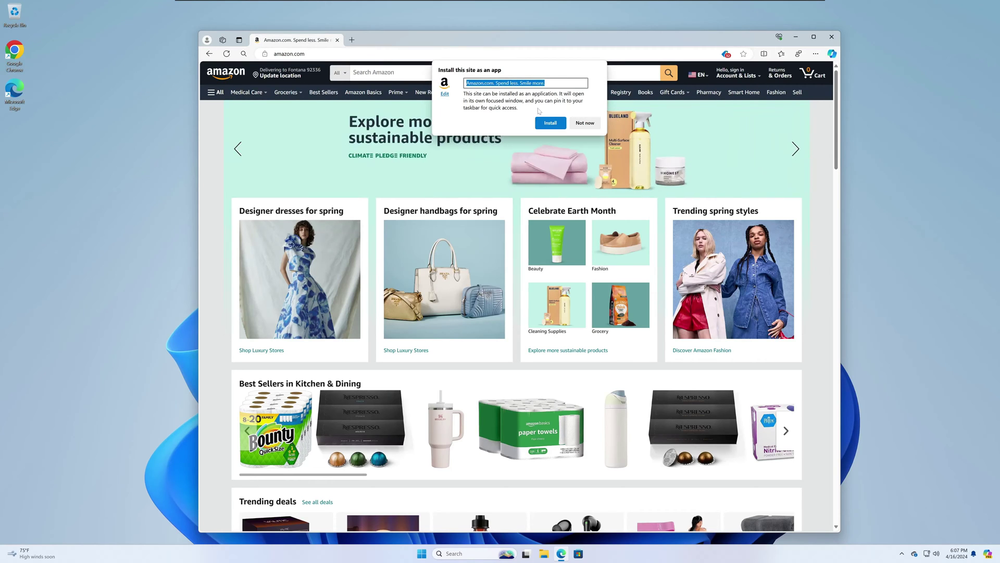
{"action": "type", "text": "Amazon"}
{"action": "left_click", "coordinate": [547, 123]}
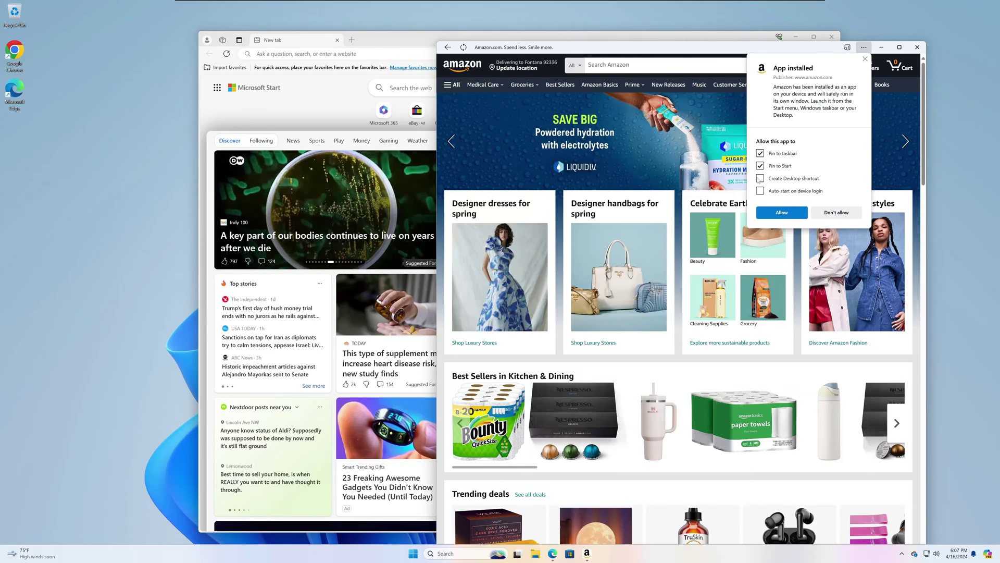
Allow pinning the Amazon app to the taskbar and Start, and accept the taskbar pin.
{"action": "left_click", "coordinate": [781, 212]}
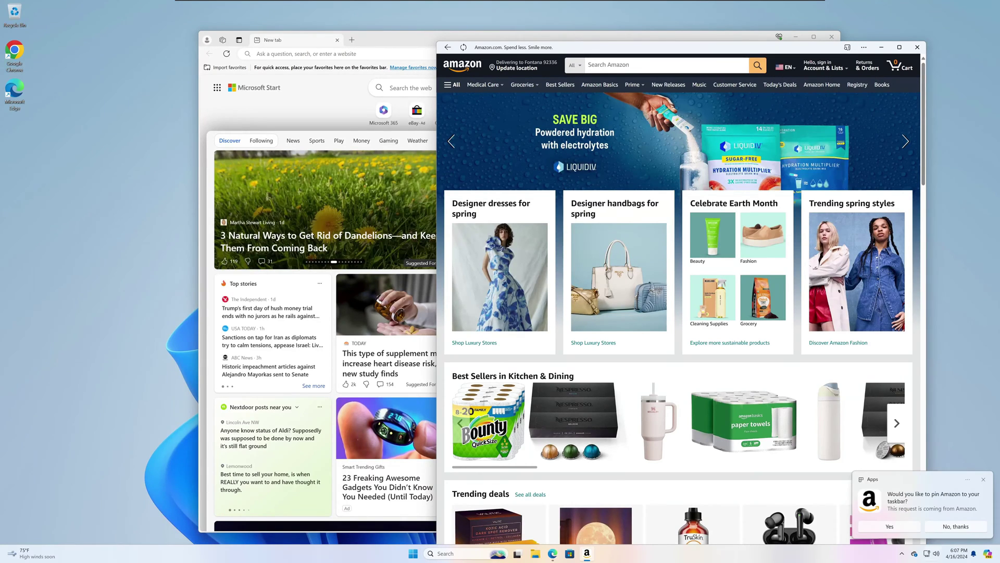
{"action": "left_click", "coordinate": [889, 526]}
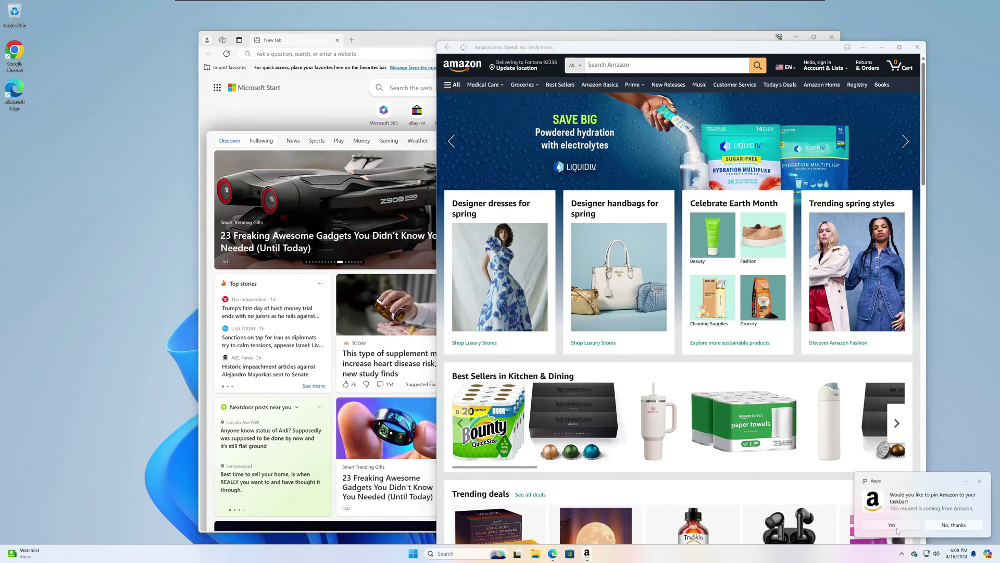
Close the Amazon and Edge windows, then relaunch Amazon from its taskbar pin.
{"action": "left_click", "coordinate": [917, 47]}
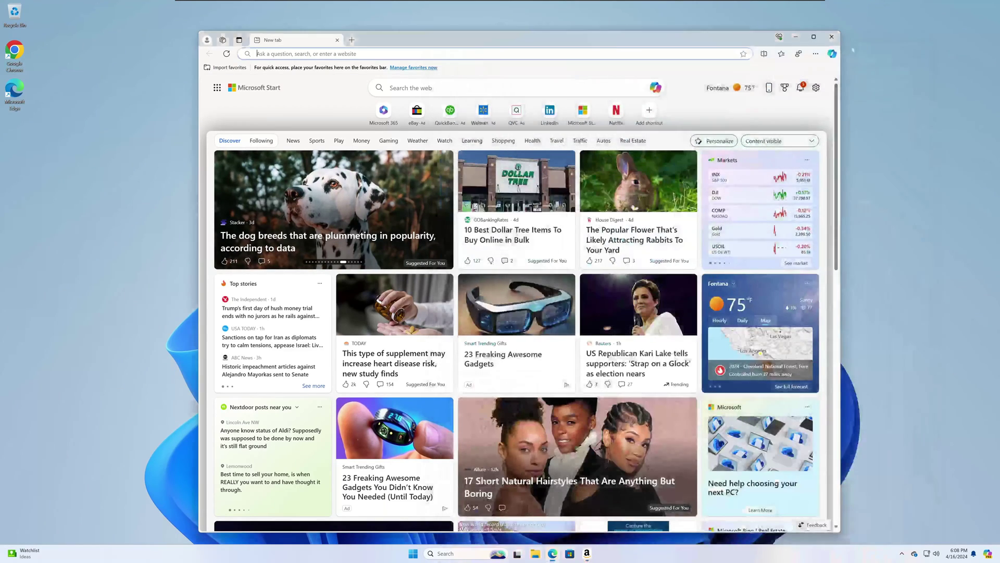
{"action": "left_click", "coordinate": [831, 37]}
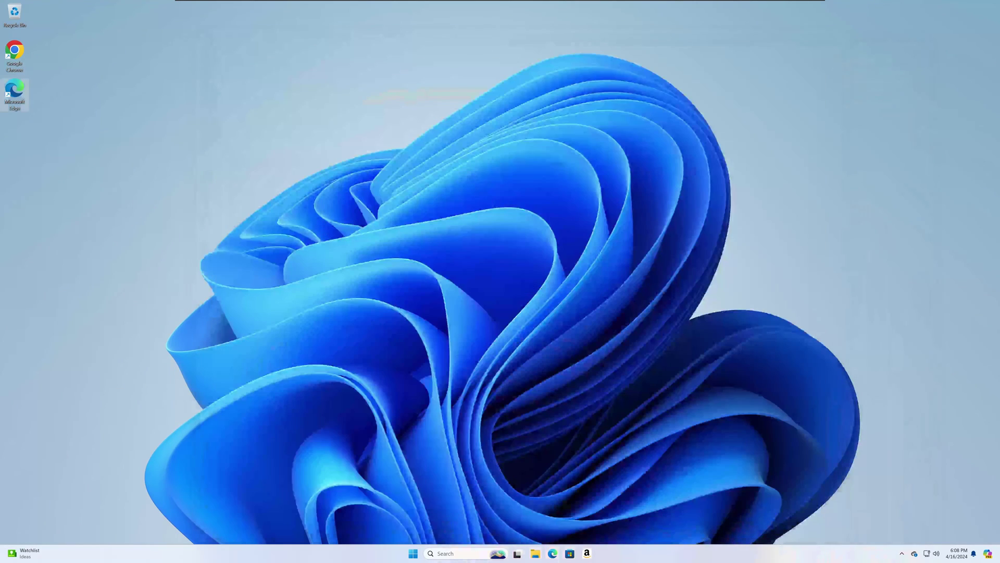
{"action": "left_click", "coordinate": [589, 553]}
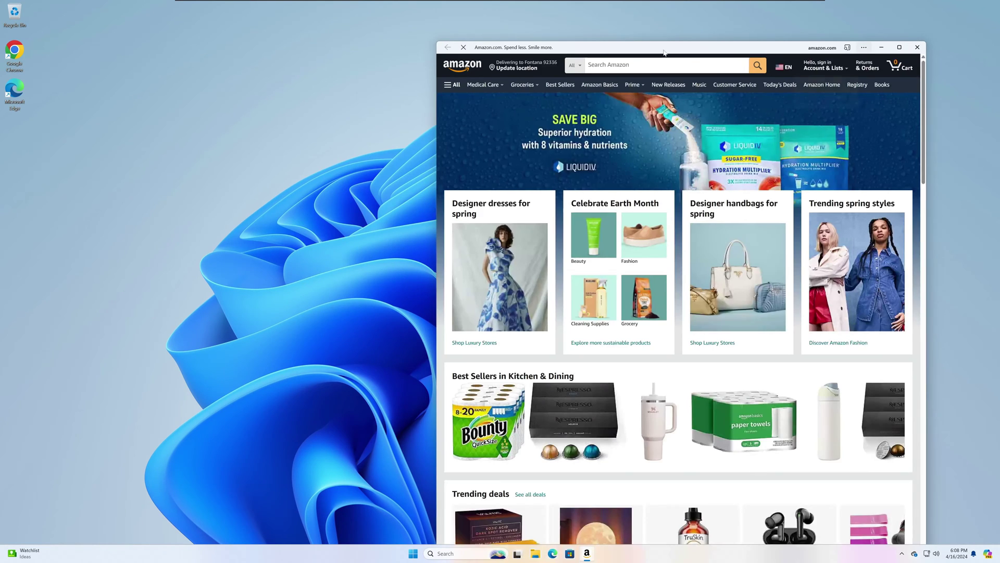
Move and maximize the Amazon window, scroll the page, restore it, and close it.
{"action": "left_click_drag", "start_coordinate": [668, 42], "coordinate": [460, 26]}
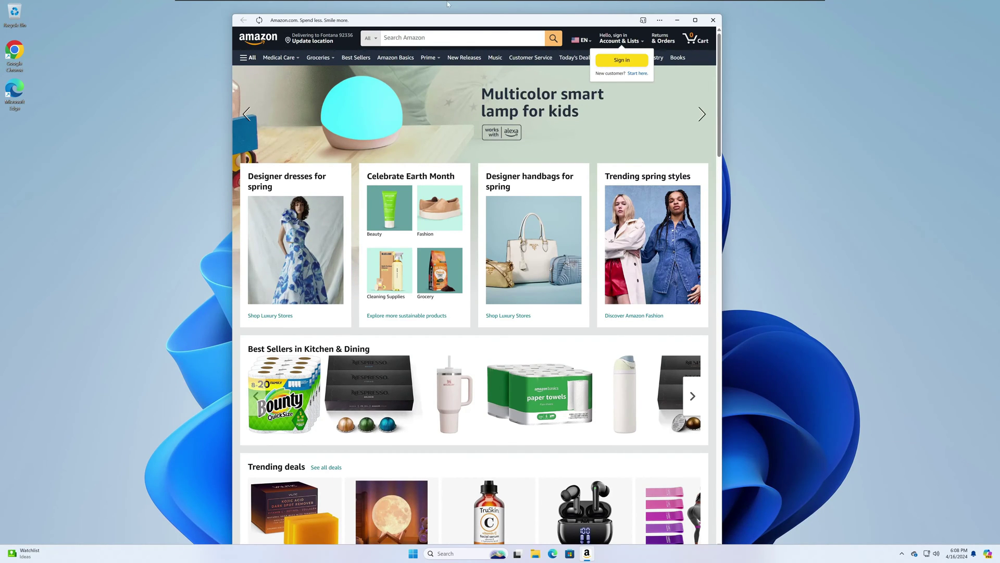
{"action": "left_click_drag", "start_coordinate": [451, 23], "coordinate": [209, 1]}
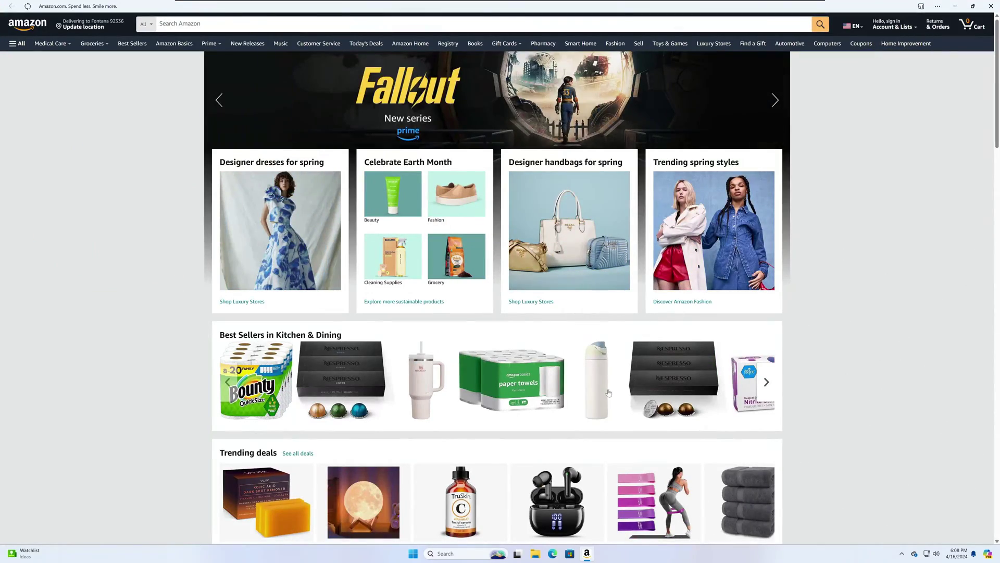
{"action": "scroll", "coordinate": [386, 200], "scroll_direction": "down", "scroll_amount": 20}
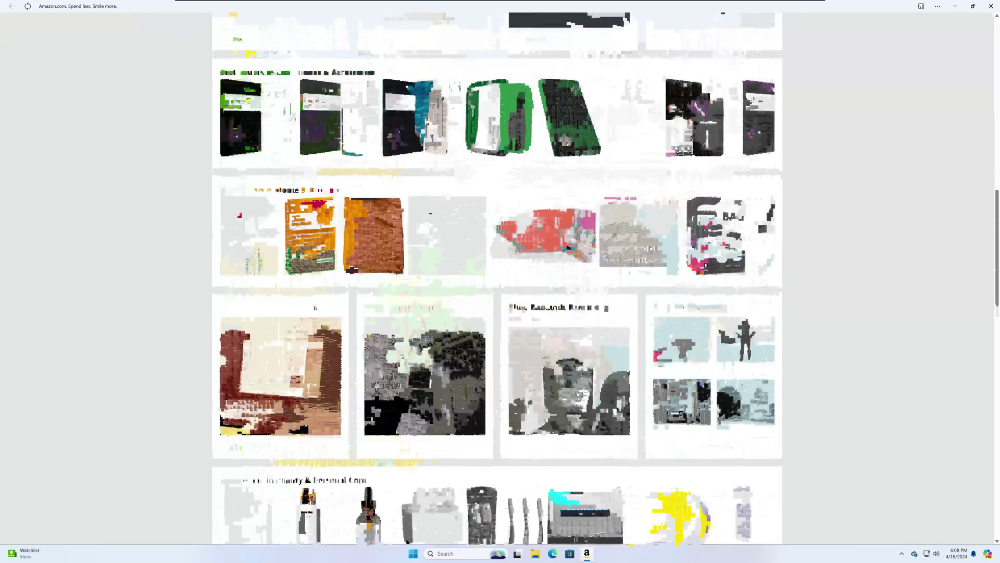
{"action": "scroll", "coordinate": [497, 281], "scroll_direction": "up", "scroll_amount": 20}
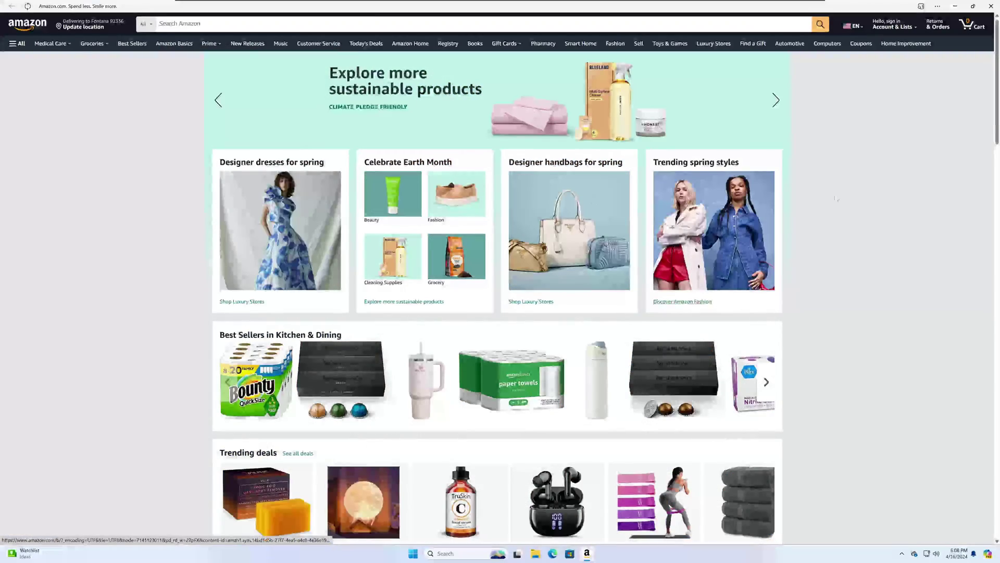
{"action": "left_click_drag", "start_coordinate": [743, 6], "coordinate": [840, 46]}
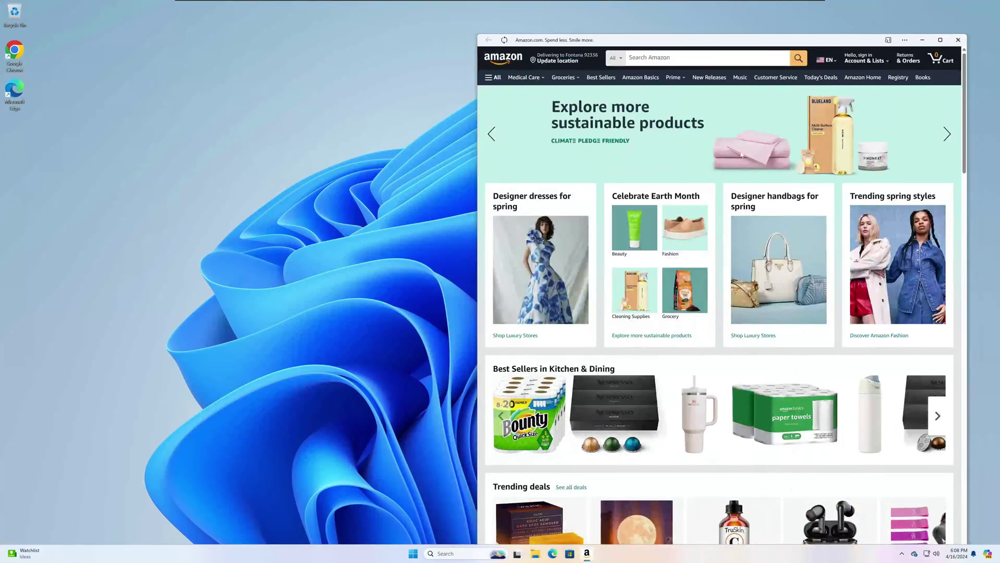
{"action": "left_click", "coordinate": [958, 40]}
Open Settings through a Start search for 'sett' and go to Installed apps.
{"action": "left_click", "coordinate": [412, 555]}
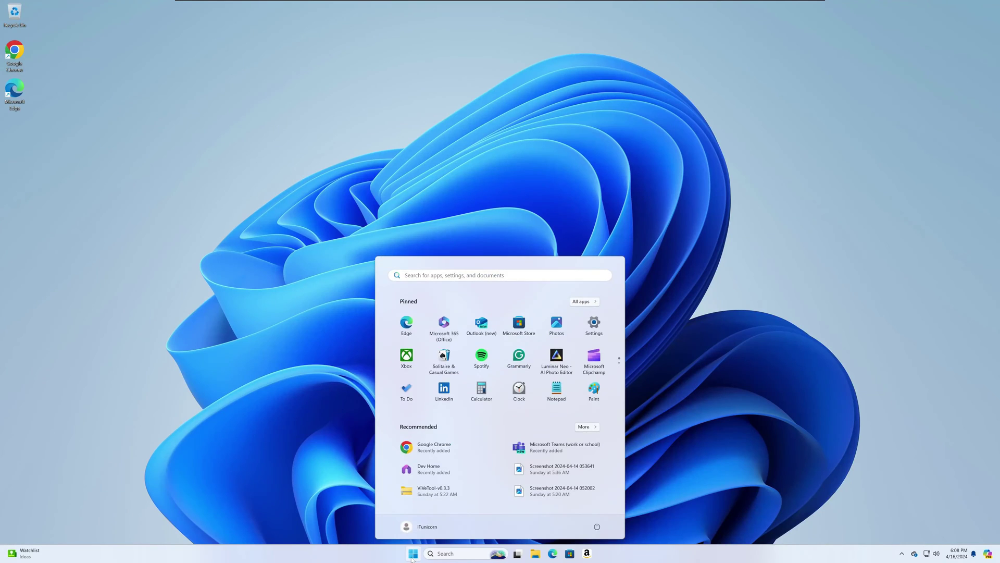
{"action": "type", "text": "sett"}
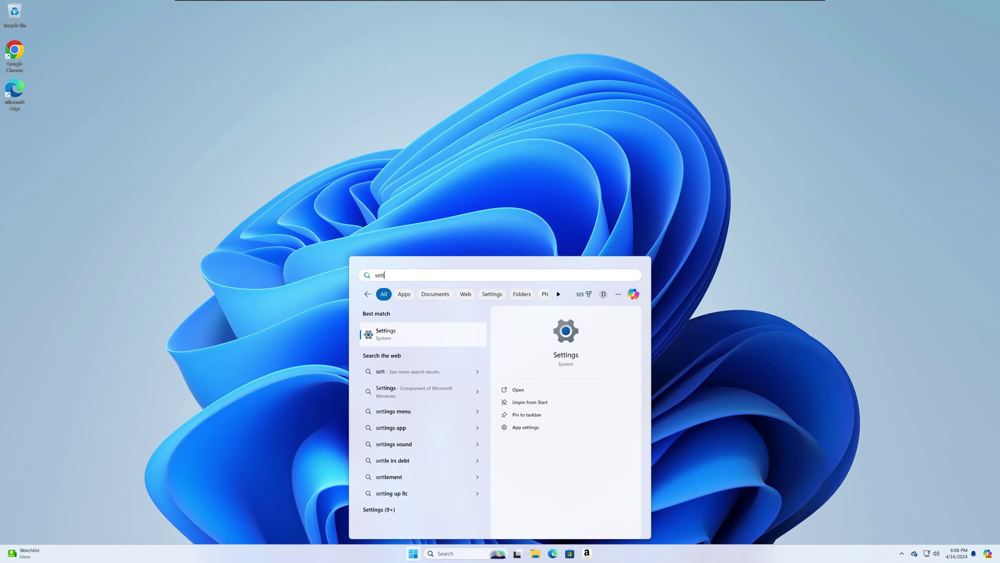
{"action": "left_click", "coordinate": [401, 332]}
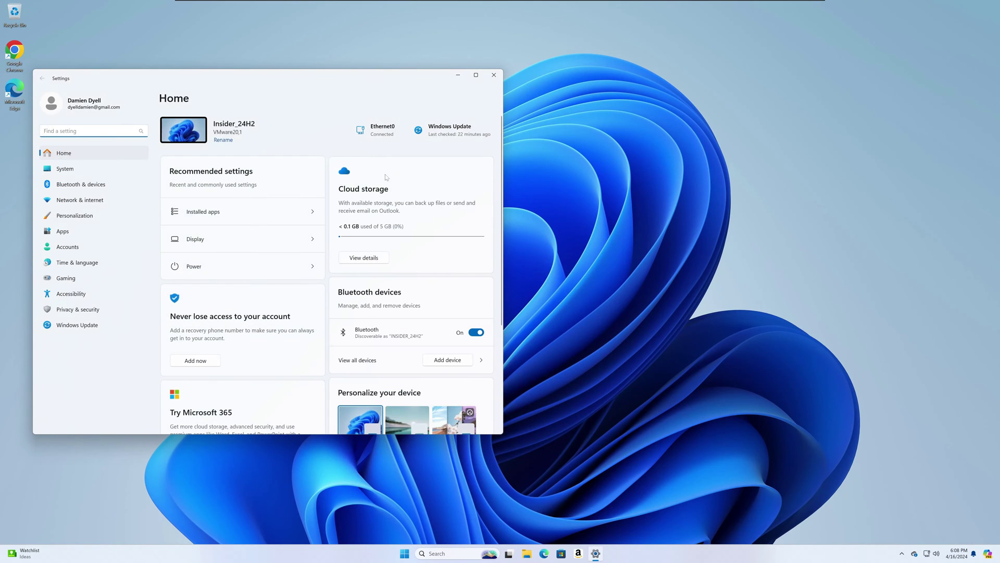
{"action": "left_click", "coordinate": [229, 211]}
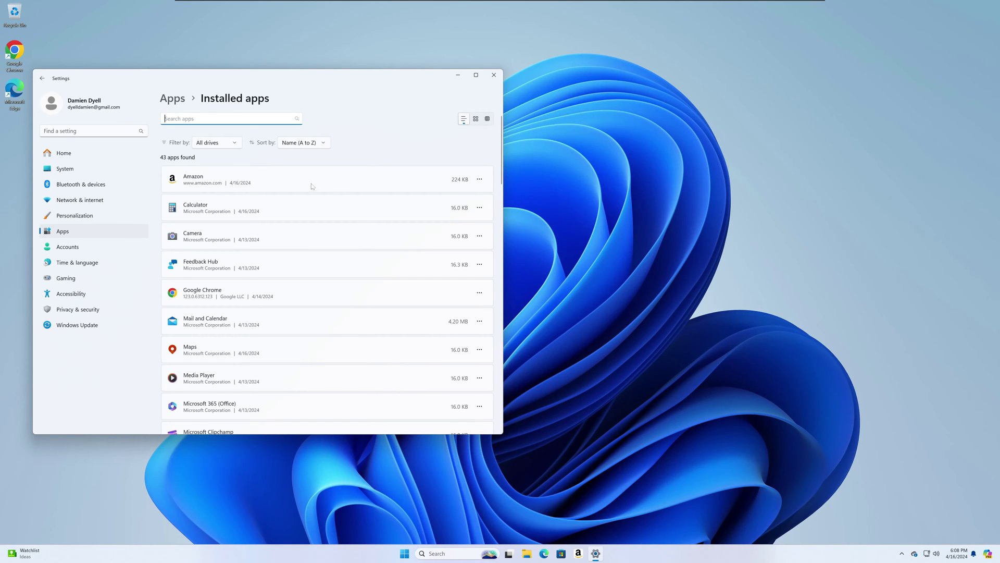
Uninstall the Amazon app, leaving 42 installed apps, and close Settings.
{"action": "left_click", "coordinate": [479, 179]}
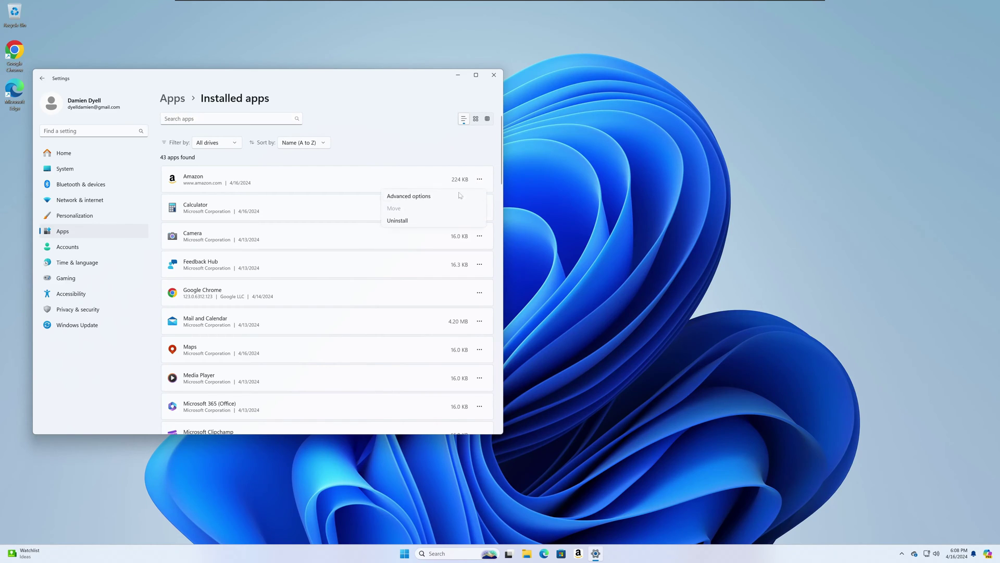
{"action": "left_click", "coordinate": [417, 221]}
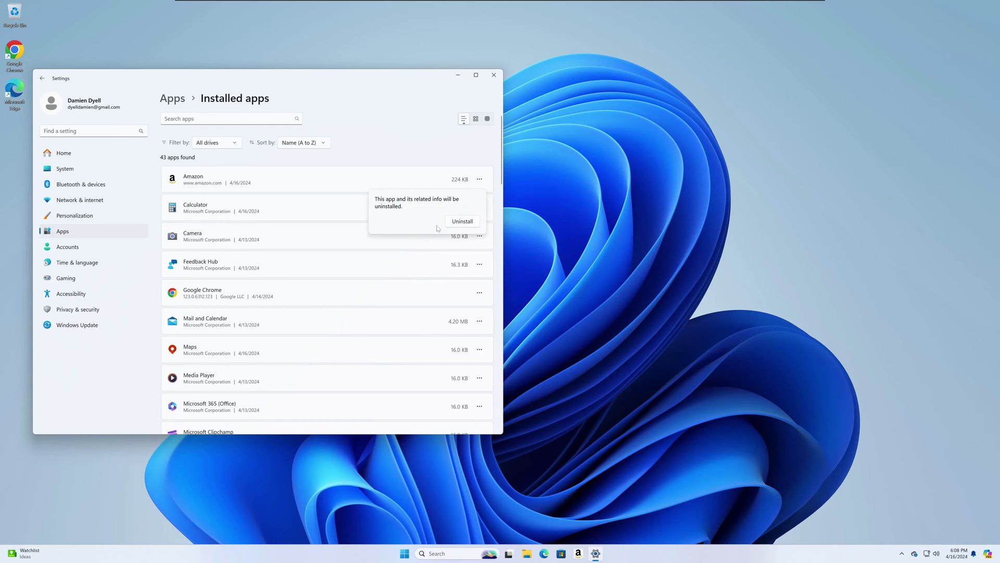
{"action": "left_click", "coordinate": [461, 222]}
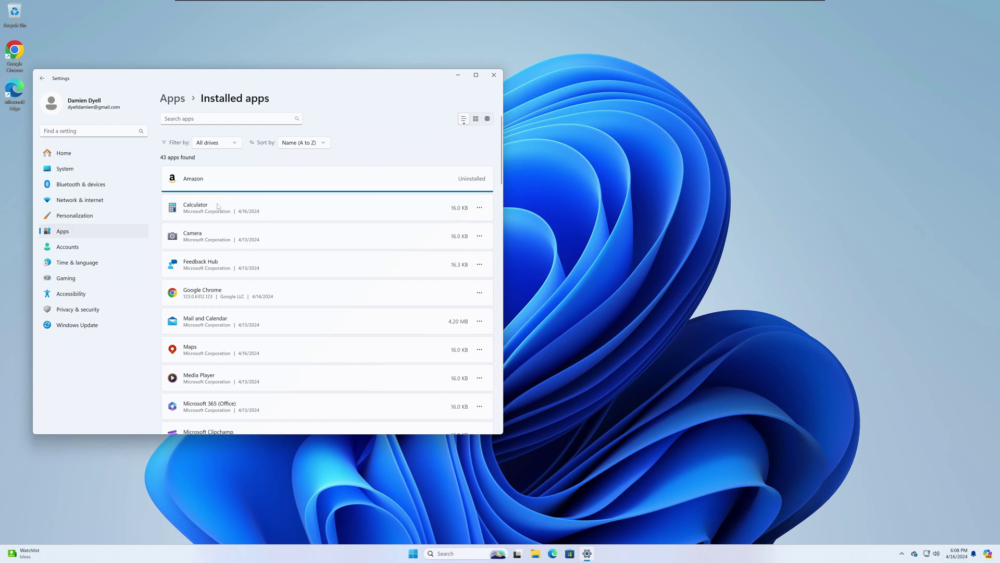
{"action": "left_click", "coordinate": [497, 80]}
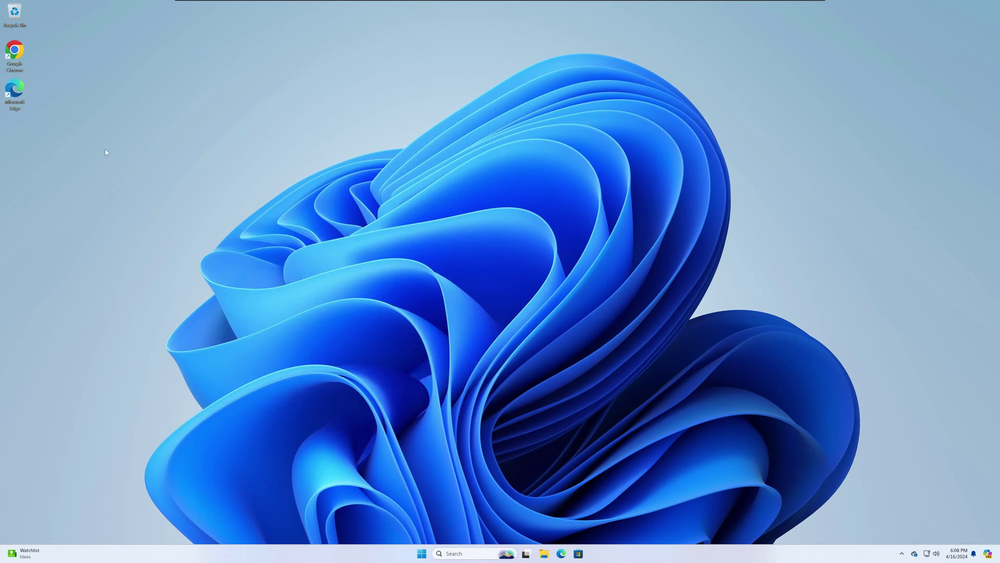
Launch Microsoft Edge and load bootableusbs.com.
{"action": "double_click", "coordinate": [15, 96]}
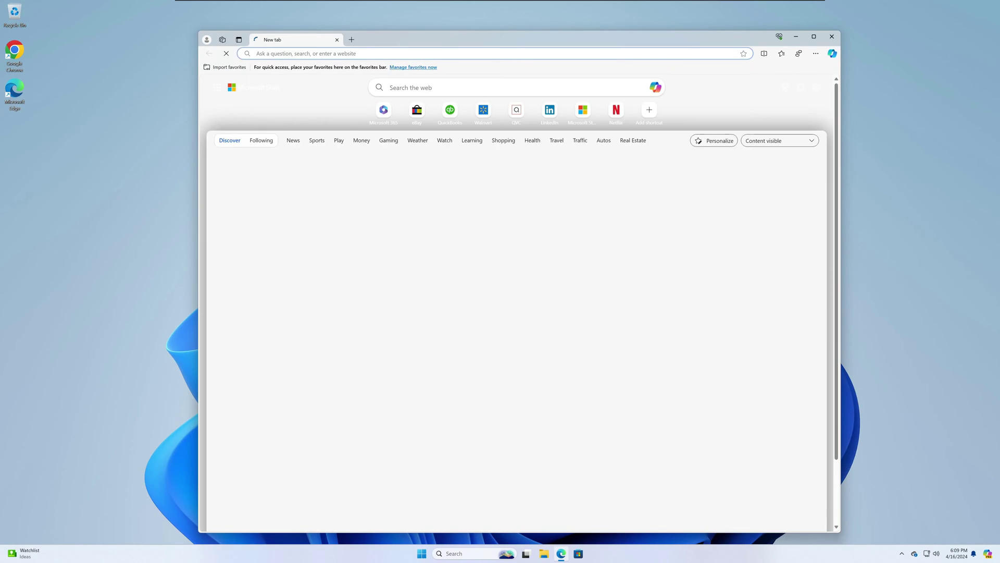
{"action": "type", "text": "bootableusbs.com"}
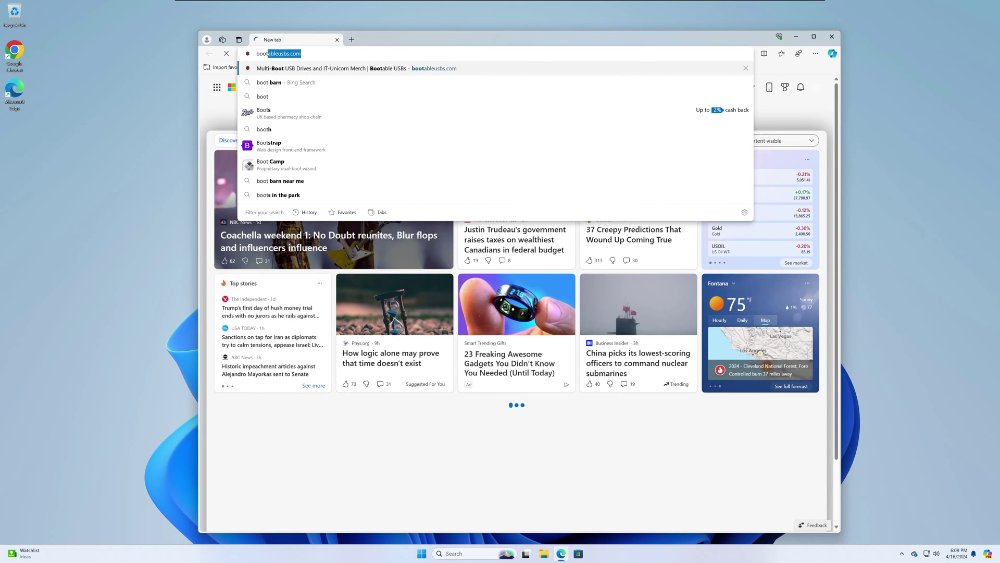
{"action": "key", "text": "Return"}
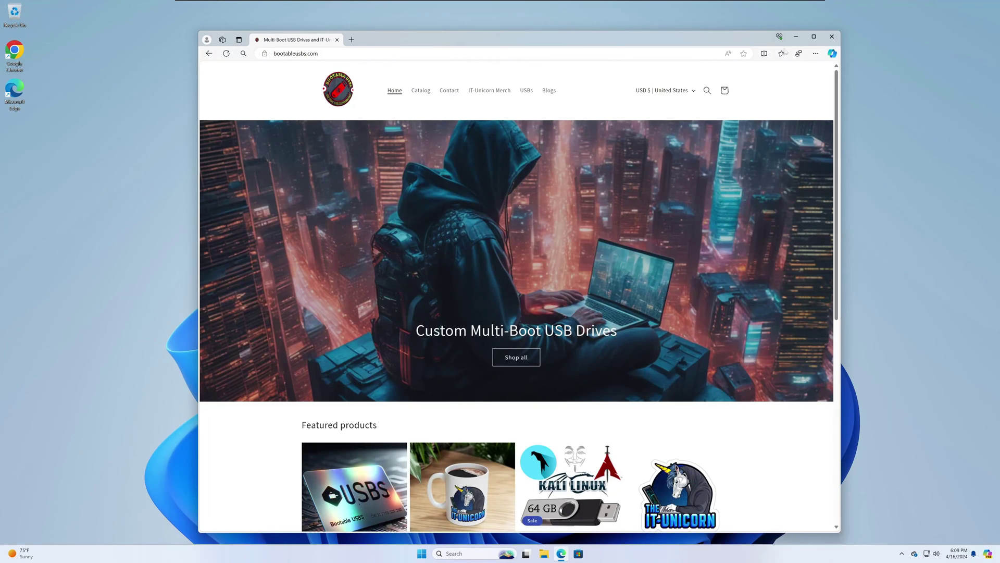
Install the site as the 'Bootable USBs' app, pinned to the taskbar, and close the windows.
{"action": "left_click", "coordinate": [814, 56]}
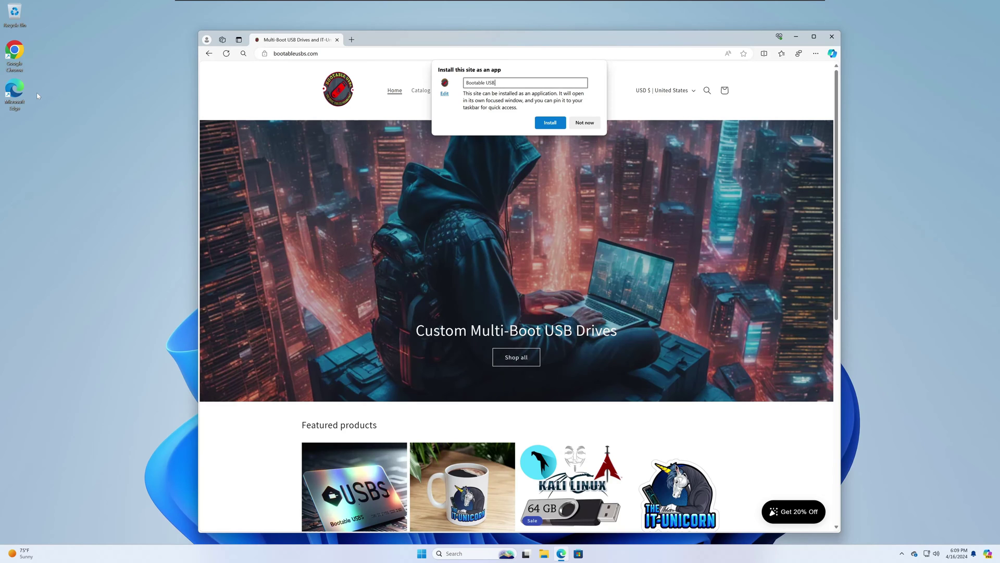
{"action": "key", "text": "Return"}
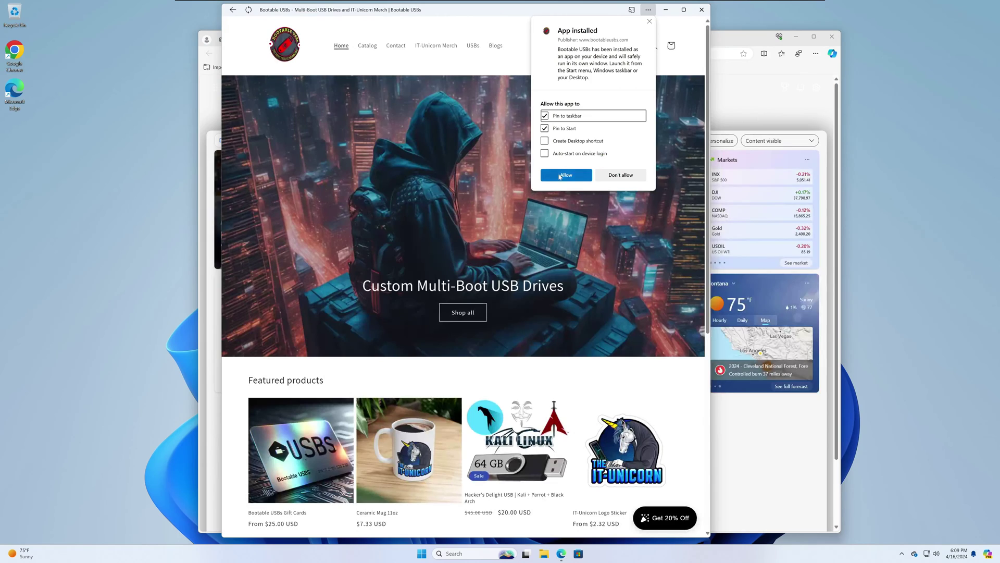
{"action": "left_click", "coordinate": [564, 175]}
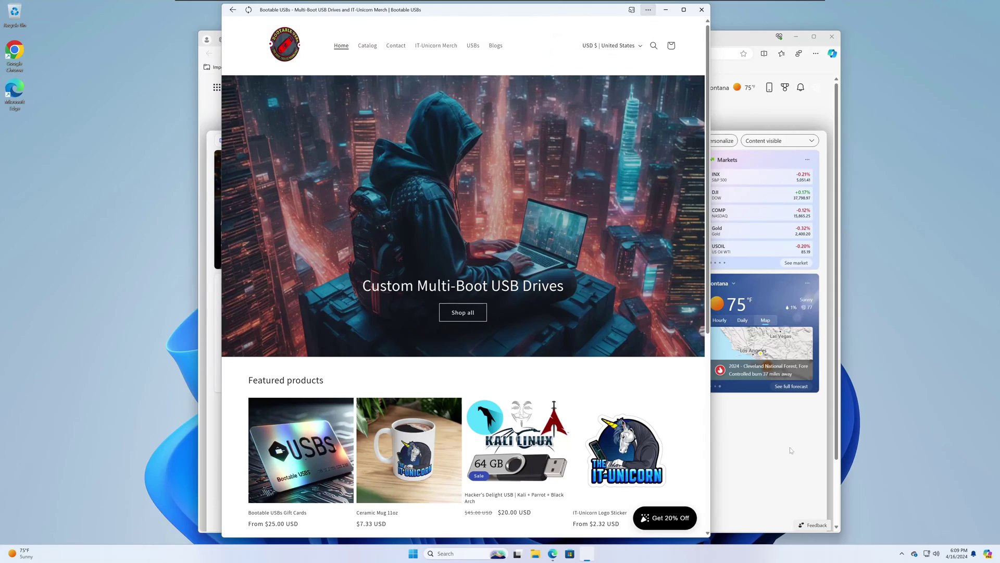
{"action": "left_click", "coordinate": [701, 9]}
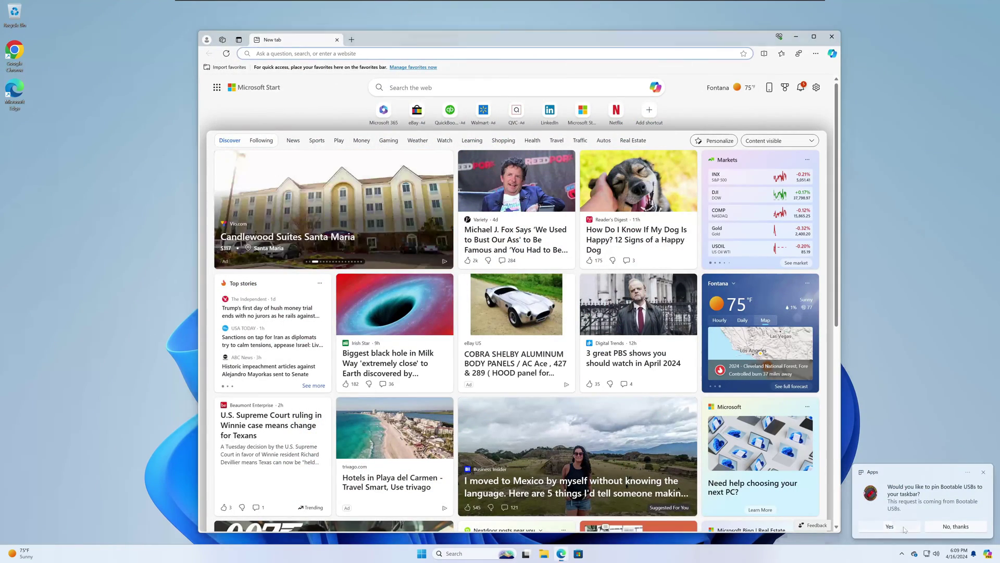
{"action": "left_click", "coordinate": [830, 36]}
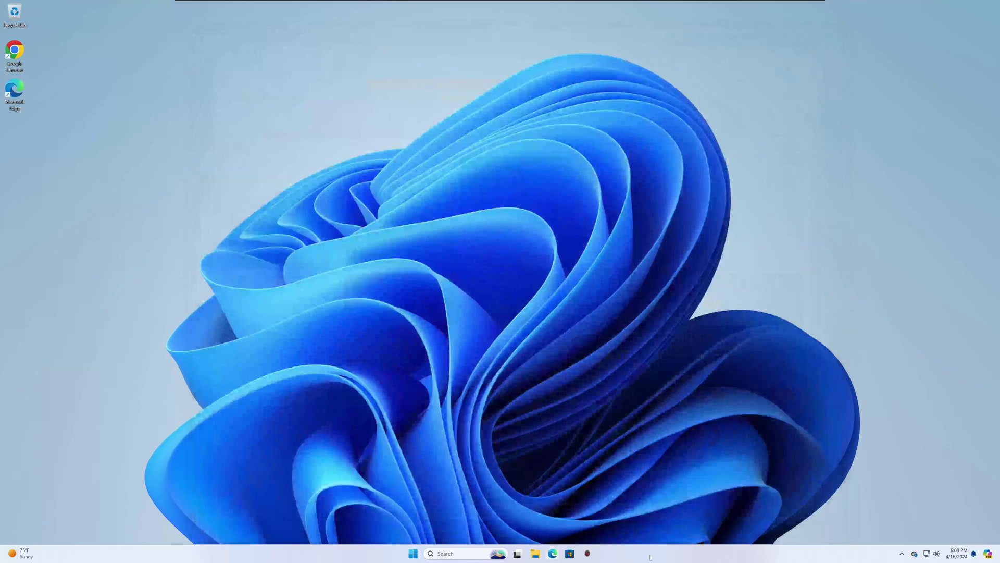
{"action": "left_click", "coordinate": [588, 554]}
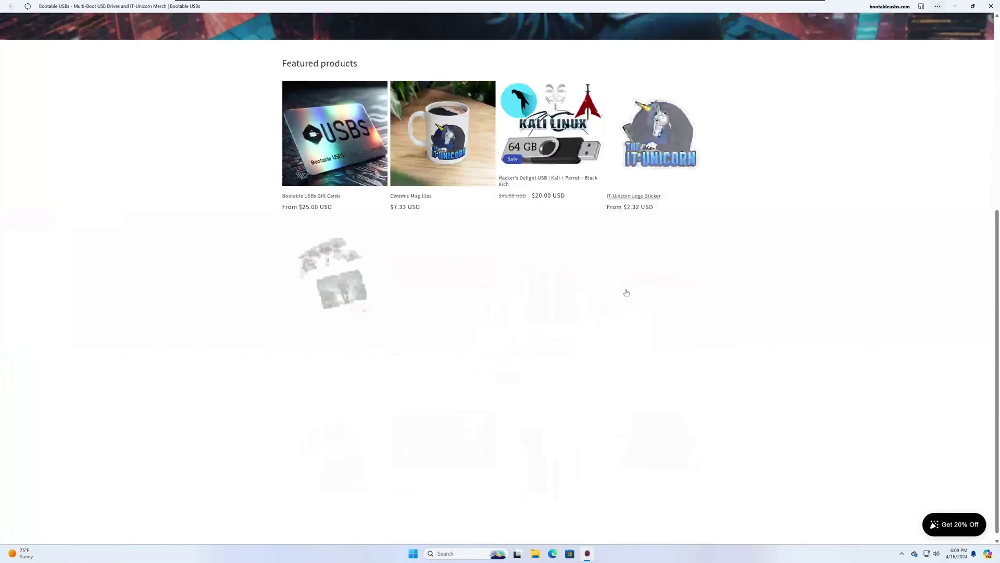
{"action": "scroll", "coordinate": [628, 291], "scroll_direction": "up", "scroll_amount": 6}
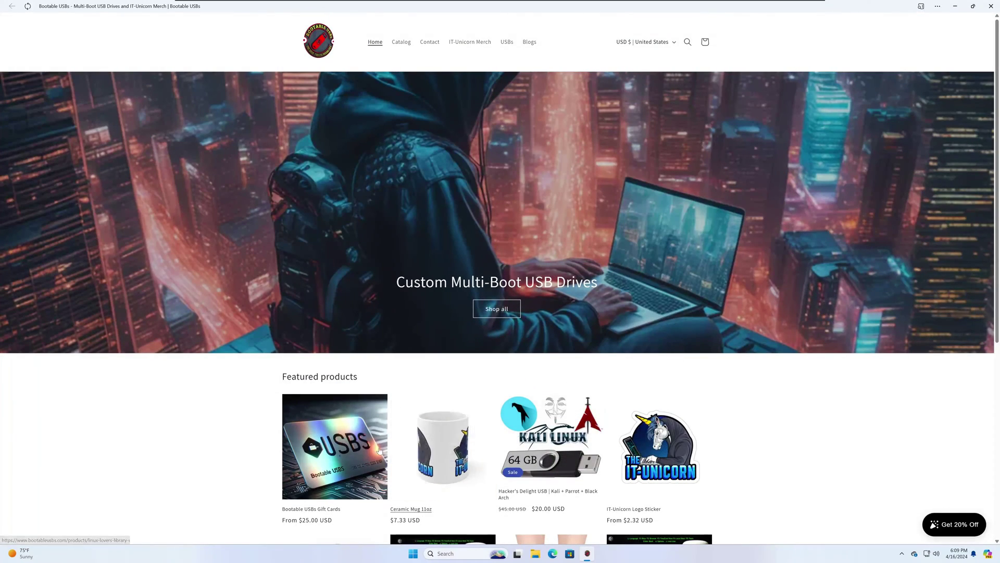
{"action": "left_click", "coordinate": [991, 7]}
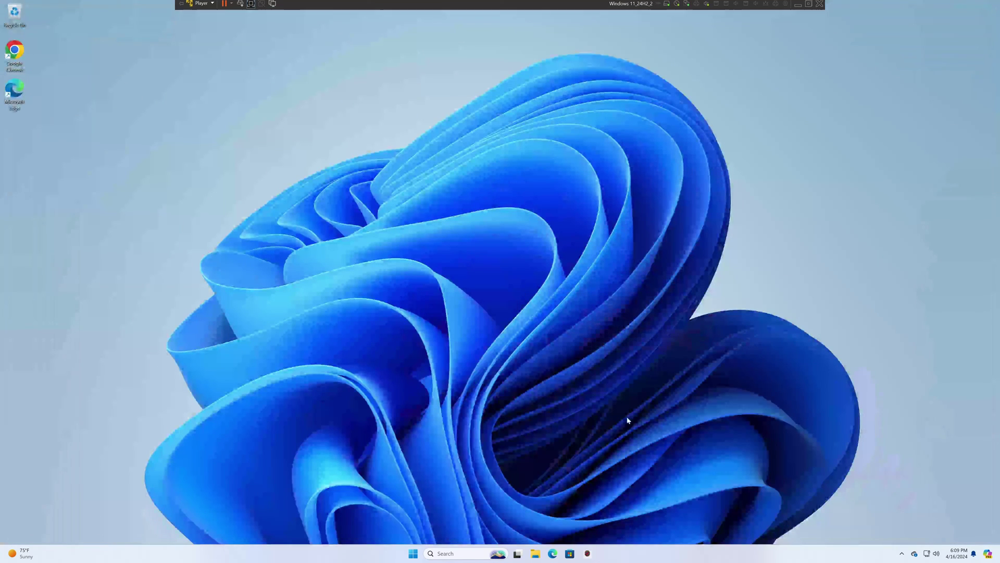